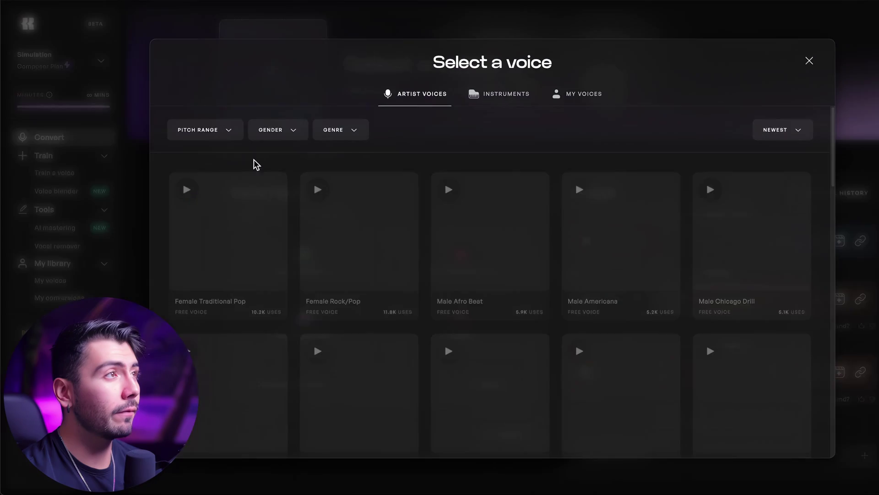
- Scroll down the Select a voice dialog to reach the Convert page's Voice input and Output
{"action": "scroll", "coordinate": [310, 234], "scroll_direction": "down", "scroll_amount": 3}
{"action": "scroll", "coordinate": [310, 234], "scroll_direction": "down", "scroll_amount": 3}
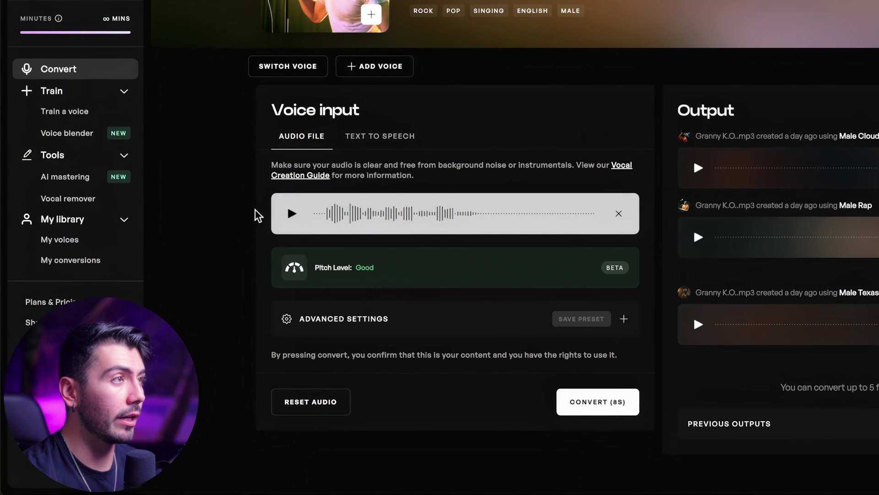
- Play a few seconds of the uploaded input vocal, then stop it
{"action": "left_click", "coordinate": [292, 214]}
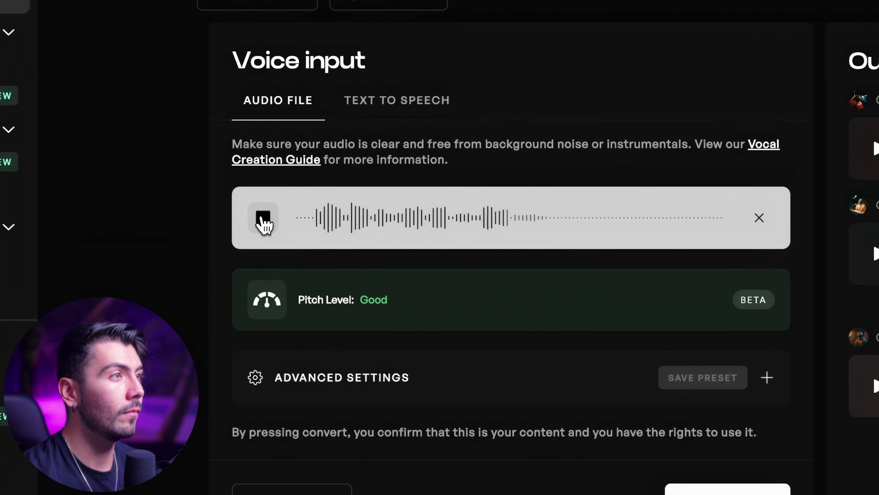
{"action": "left_click", "coordinate": [262, 219]}
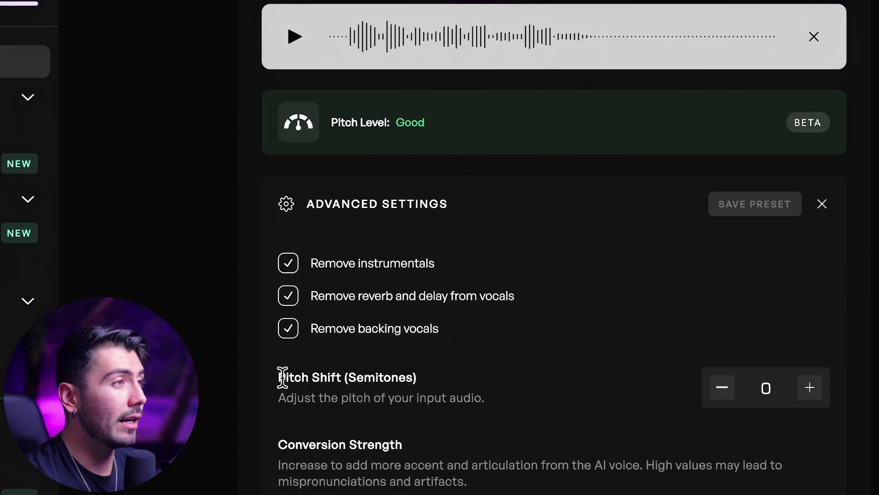
- Switch the target voice to Male Americana after noting the Pitch Level: Good reading
{"action": "left_click_drag", "start_coordinate": [279, 376], "coordinate": [294, 377]}
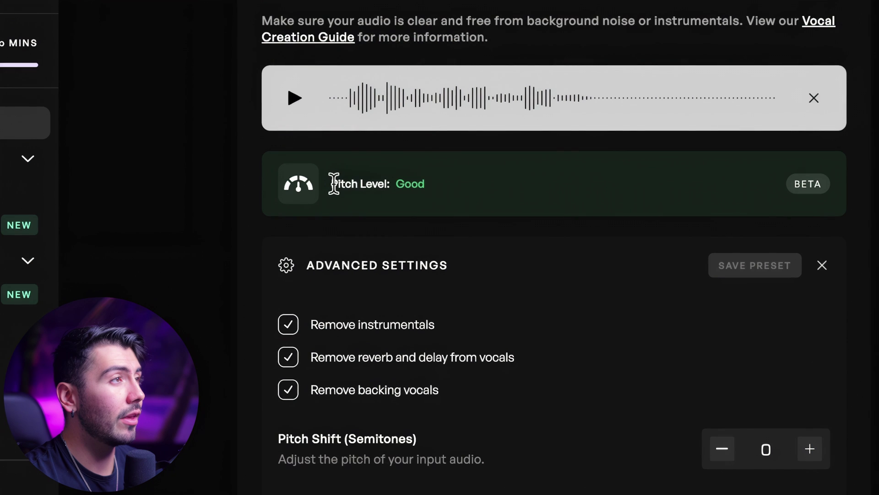
{"action": "left_click_drag", "start_coordinate": [330, 179], "coordinate": [429, 180]}
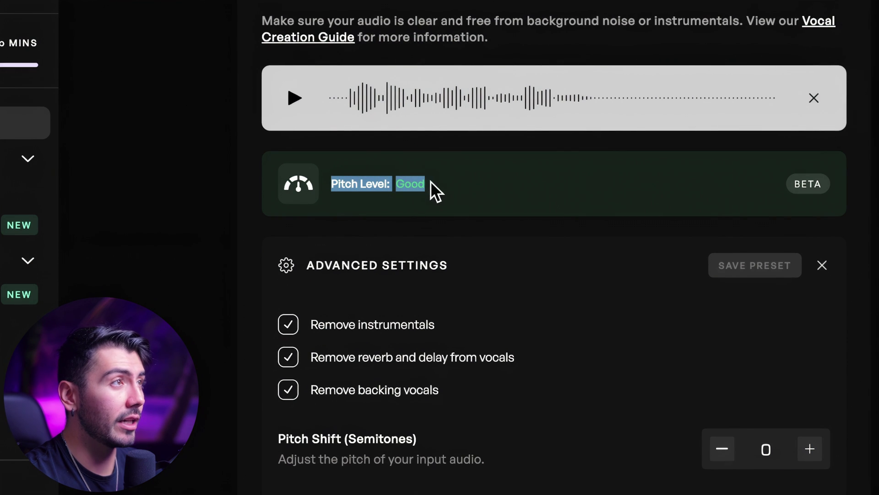
{"action": "left_click", "coordinate": [422, 212]}
{"action": "left_click", "coordinate": [677, 263]}
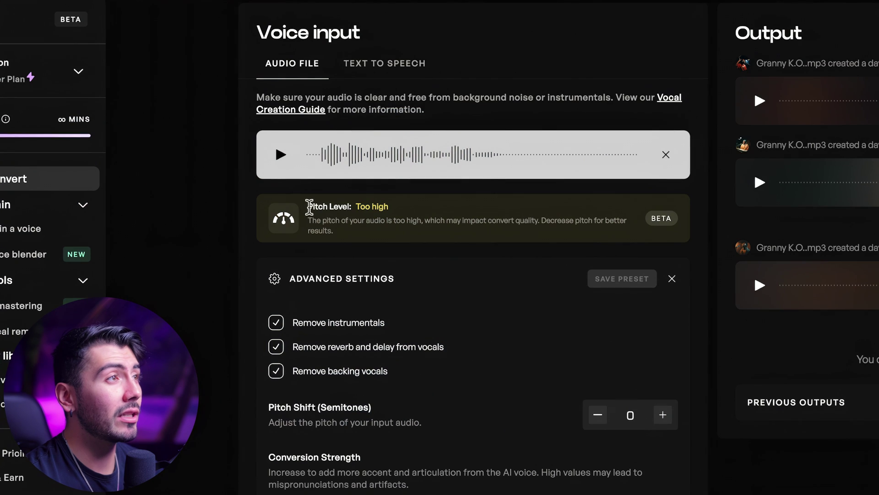
- Lower the pitch shift by three semitones in response to the Pitch Level: Too high warning
{"action": "left_click_drag", "start_coordinate": [307, 207], "coordinate": [408, 215]}
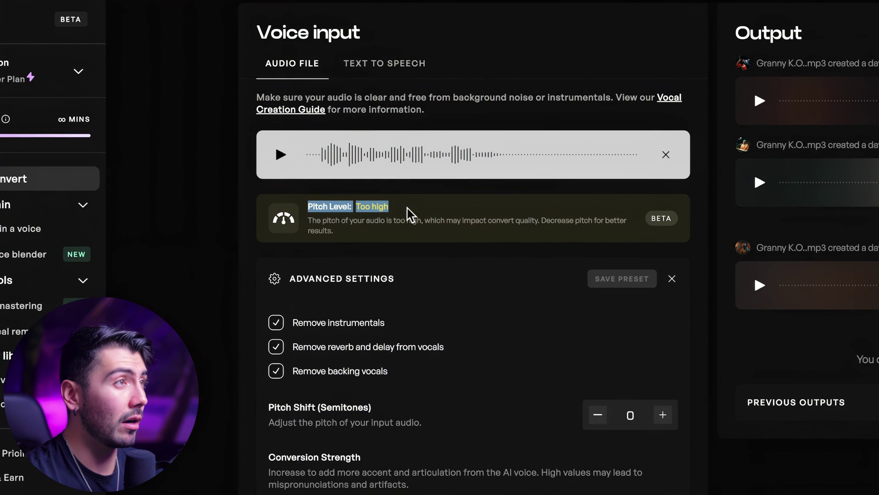
{"action": "left_click", "coordinate": [408, 215]}
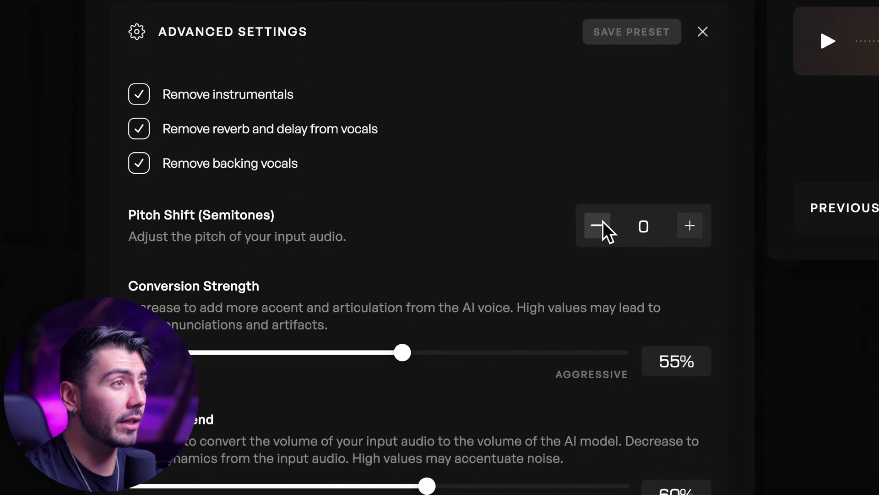
{"action": "left_click", "coordinate": [602, 221]}
{"action": "left_click", "coordinate": [603, 221]}
{"action": "left_click", "coordinate": [602, 221]}
{"action": "left_click", "coordinate": [603, 221]}
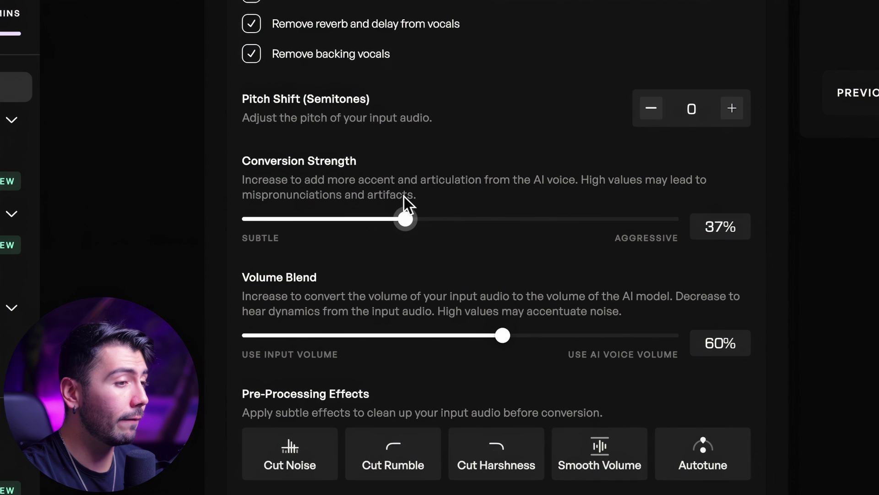
- Drag the Conversion Strength slider up from 37% to 54%
{"action": "left_click_drag", "start_coordinate": [402, 196], "coordinate": [477, 191]}
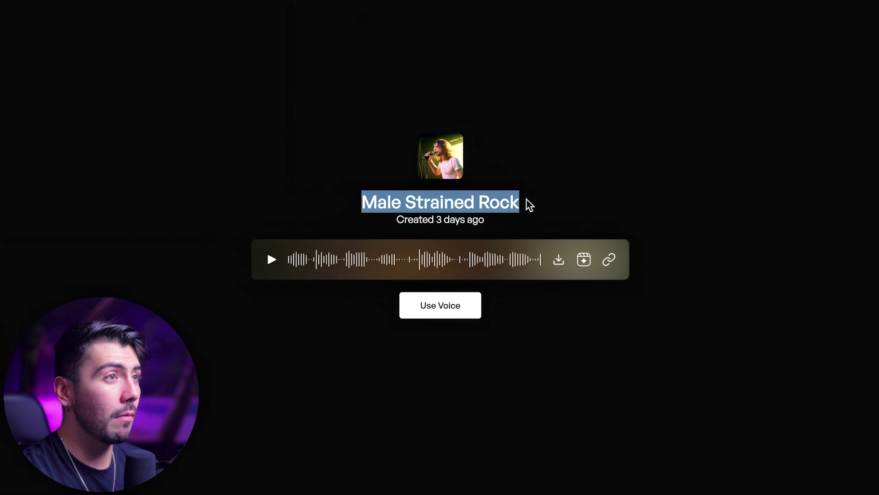
- Play the preview sample on the Male Strained Rock voice card
{"action": "left_click", "coordinate": [271, 260]}
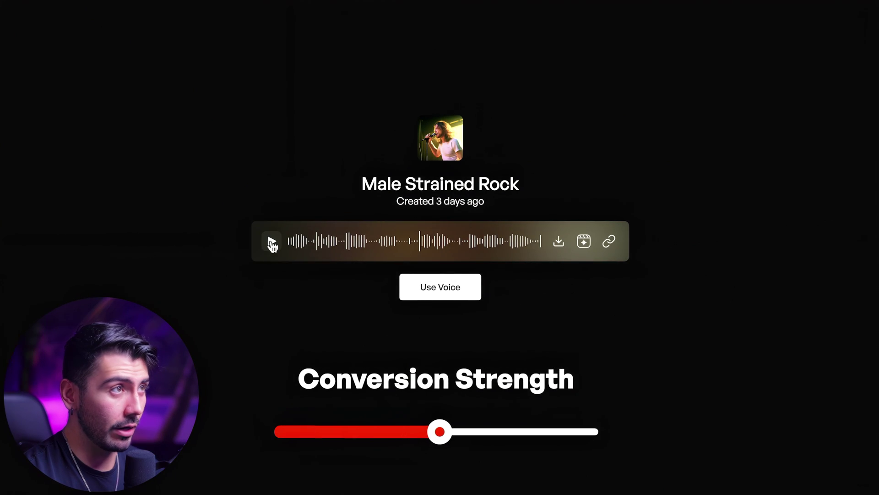
- Play the Male Strained Rock preview sample a second time
{"action": "left_click", "coordinate": [271, 242]}
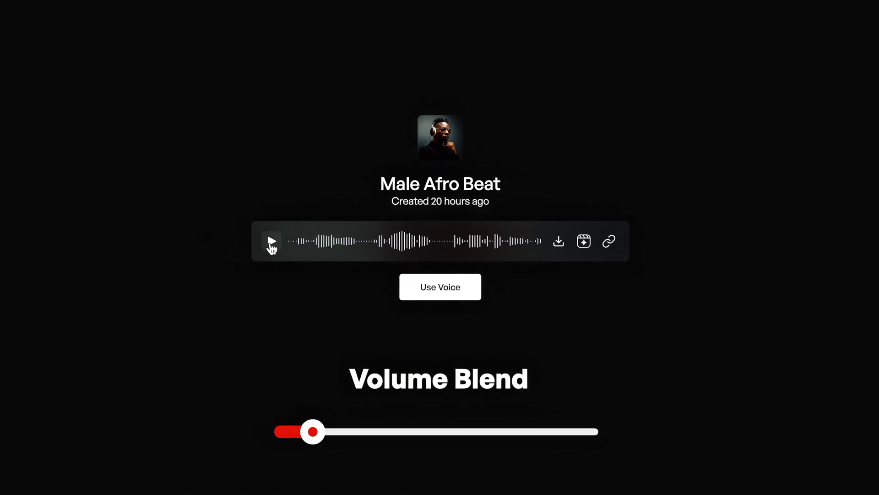
- Play the Male Strained Rock voice sample once more
{"action": "left_click", "coordinate": [272, 242]}
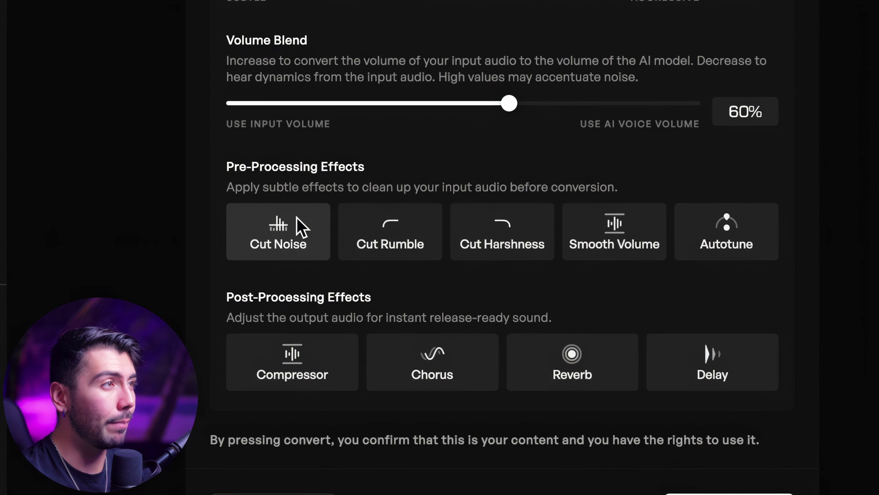
{"action": "left_click", "coordinate": [406, 221]}
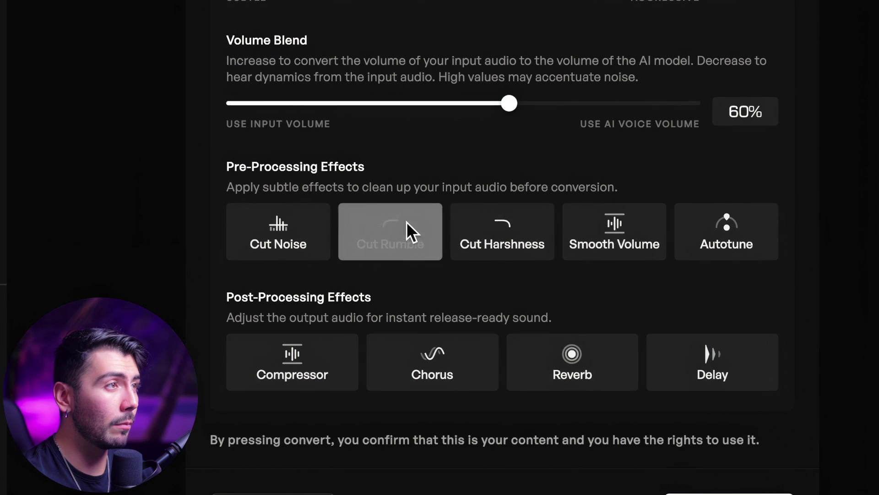
{"action": "left_click", "coordinate": [495, 217]}
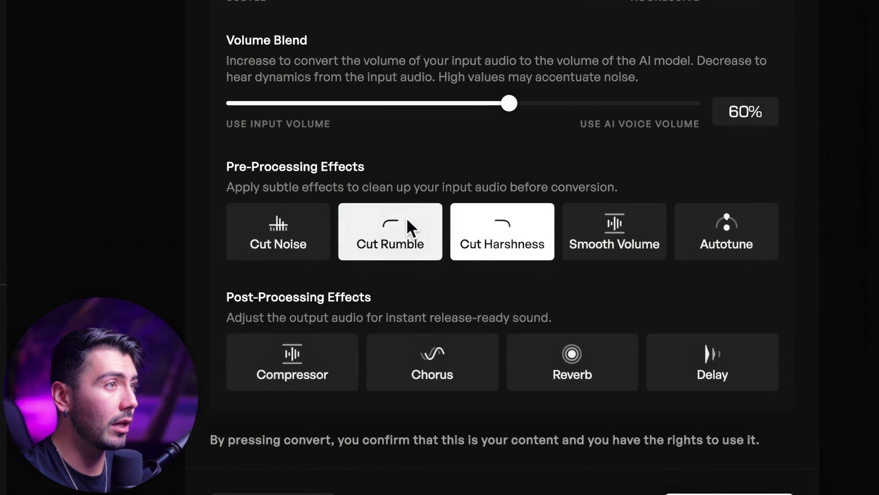
{"action": "left_click", "coordinate": [490, 213]}
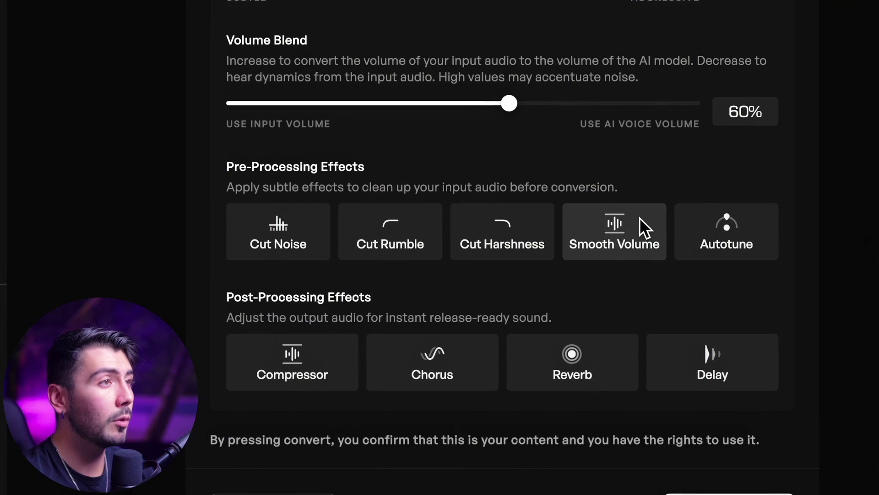
{"action": "left_click", "coordinate": [644, 227]}
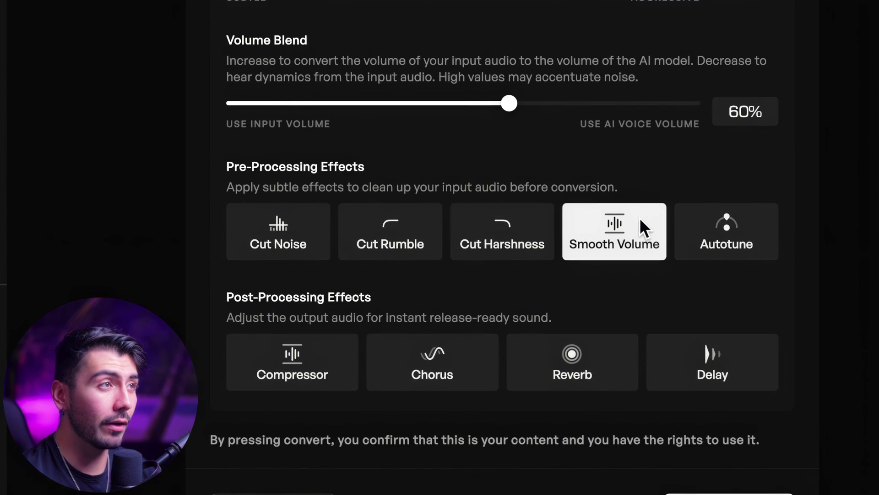
{"action": "left_click", "coordinate": [640, 218]}
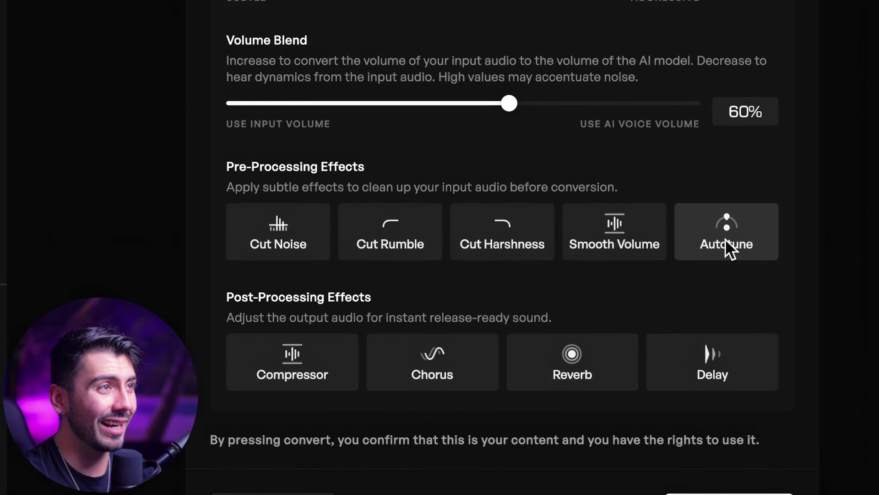
{"action": "left_click", "coordinate": [753, 231]}
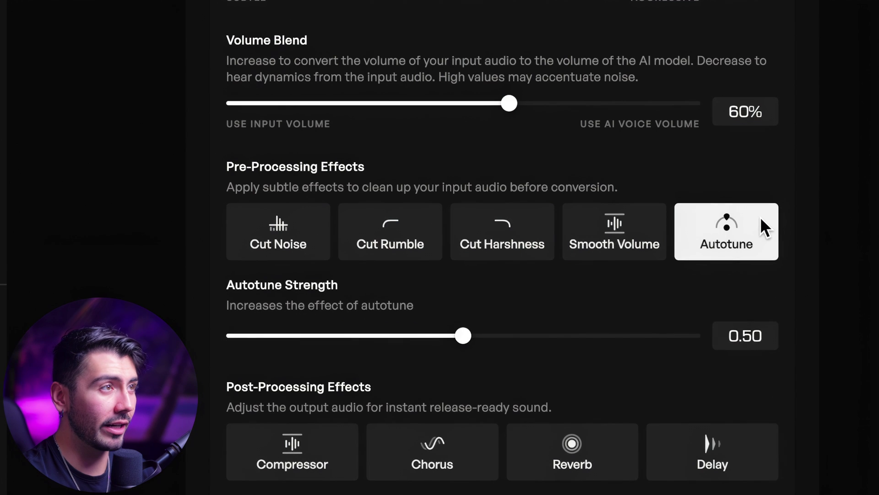
{"action": "left_click_drag", "start_coordinate": [464, 337], "coordinate": [327, 341]}
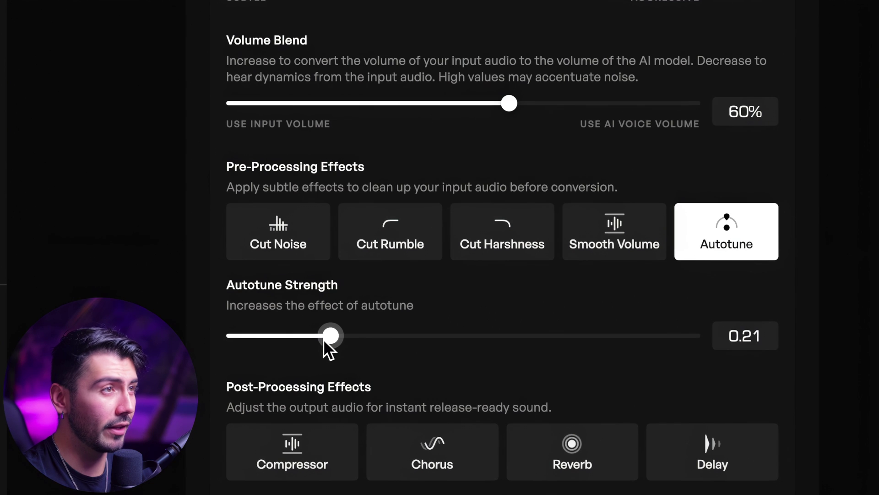
{"action": "left_click", "coordinate": [730, 232]}
{"action": "scroll", "coordinate": [348, 294], "scroll_direction": "down", "scroll_amount": 2}
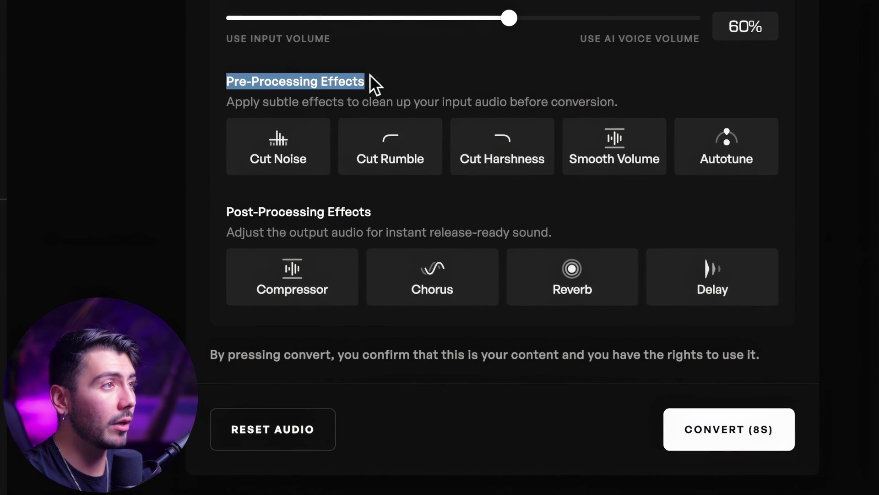
- Switch Compressor on and back off, then turn on the Chorus and Reverb effects
{"action": "left_click", "coordinate": [228, 211]}
{"action": "left_click_drag", "start_coordinate": [228, 211], "coordinate": [417, 212]}
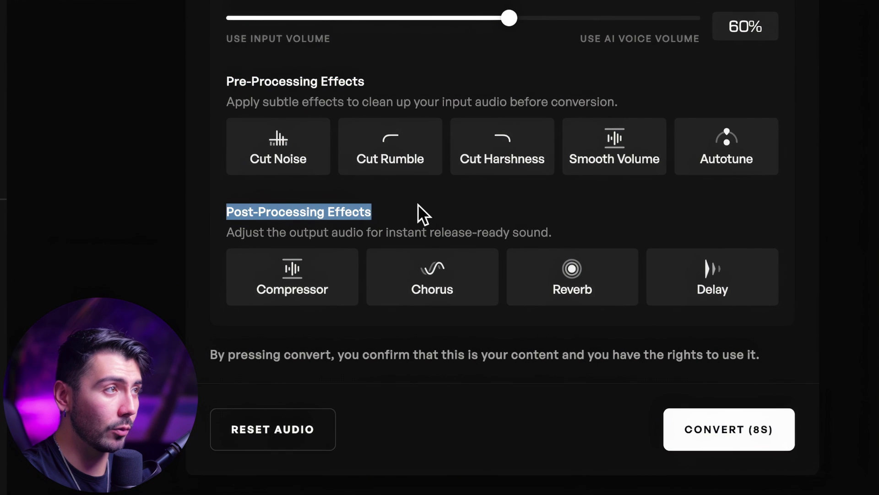
{"action": "left_click", "coordinate": [298, 255]}
{"action": "left_click", "coordinate": [331, 264]}
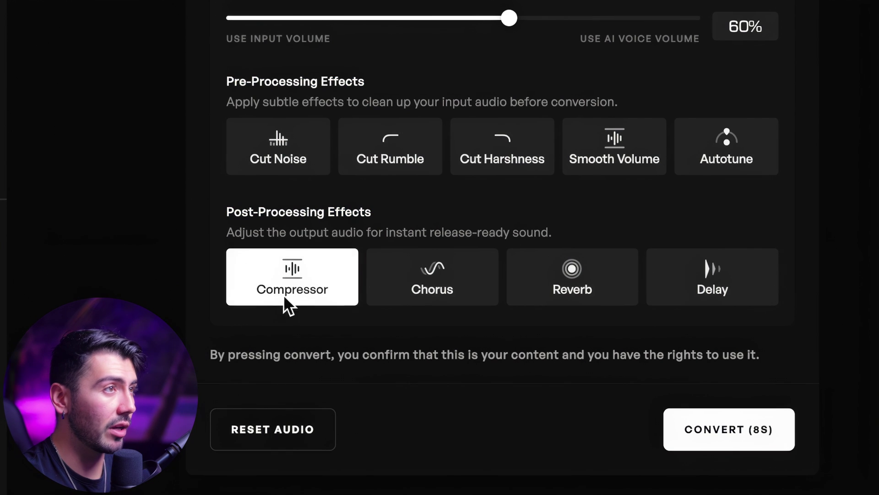
{"action": "left_click", "coordinate": [336, 257]}
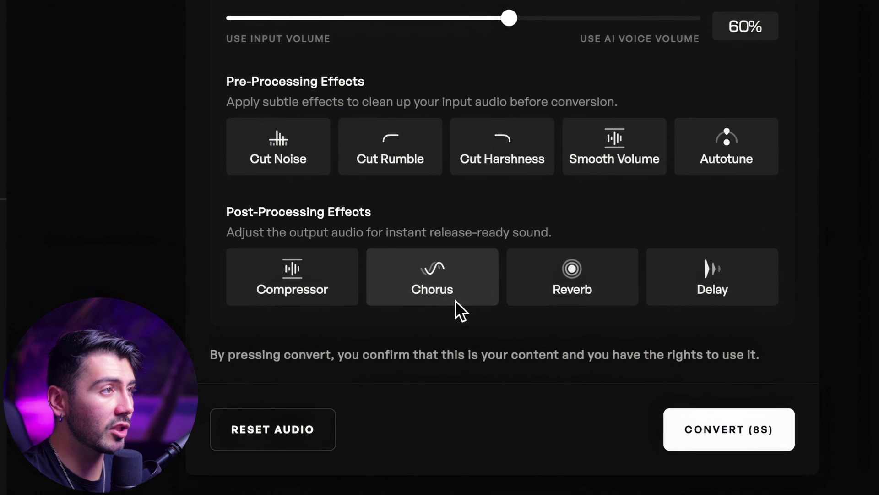
{"action": "left_click", "coordinate": [467, 260]}
{"action": "left_click", "coordinate": [596, 265]}
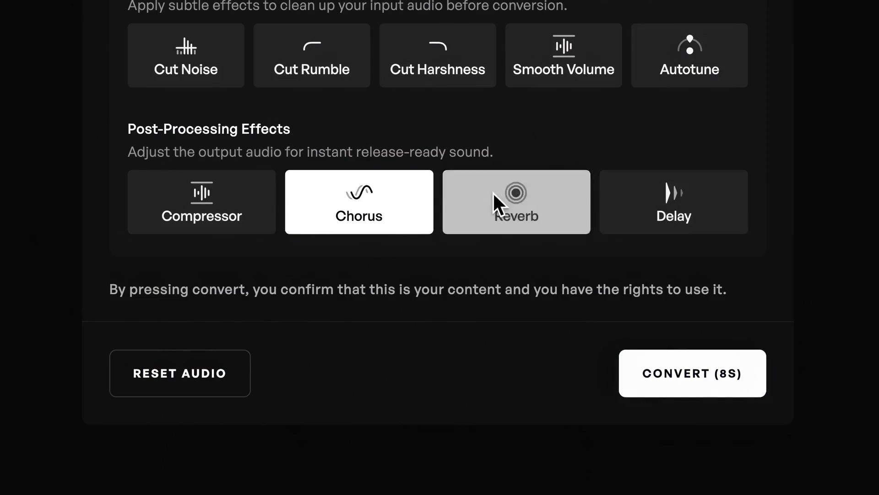
- Go back to Voice input and start playing the uploaded vocal
{"action": "left_click", "coordinate": [359, 202]}
{"action": "left_click", "coordinate": [228, 196]}
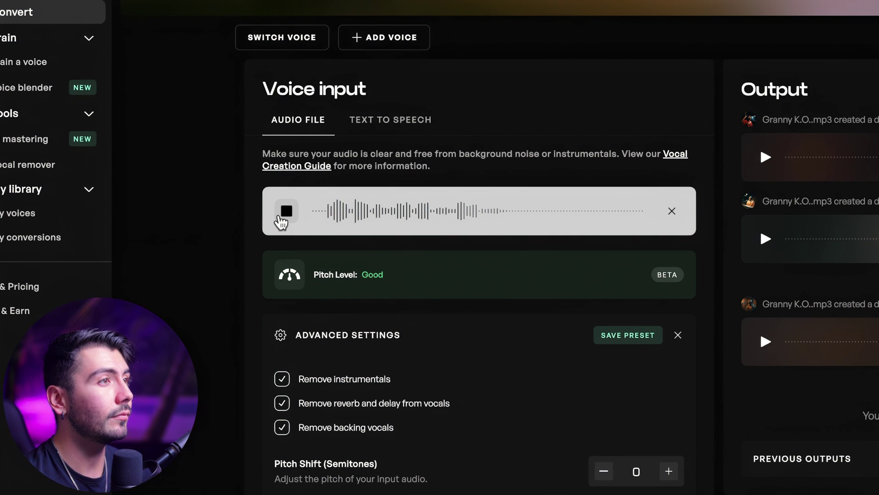
- Stop the input playback and bring Volume Blend down to 29%
{"action": "left_click", "coordinate": [286, 211]}
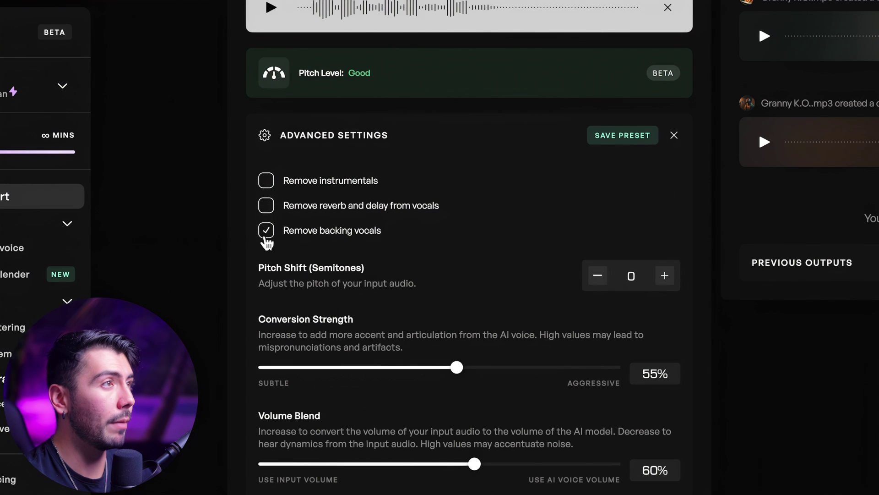
{"action": "left_click_drag", "start_coordinate": [474, 463], "coordinate": [384, 463]}
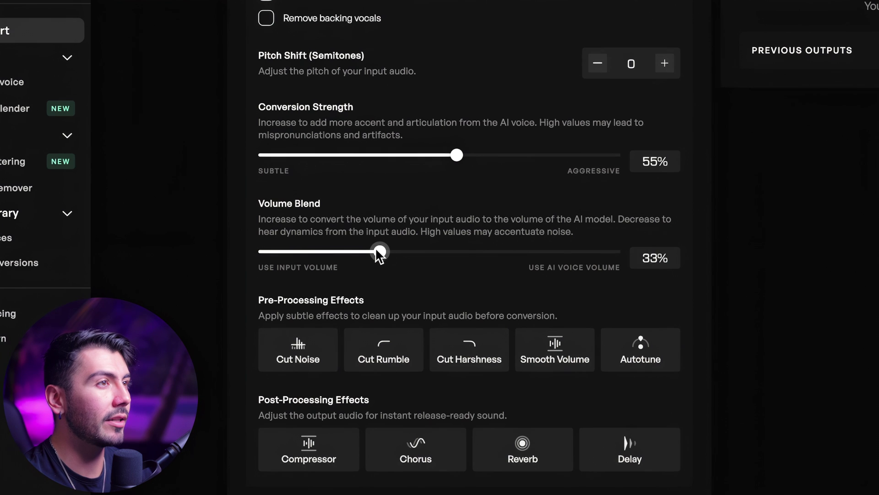
{"action": "left_click_drag", "start_coordinate": [366, 243], "coordinate": [362, 241]}
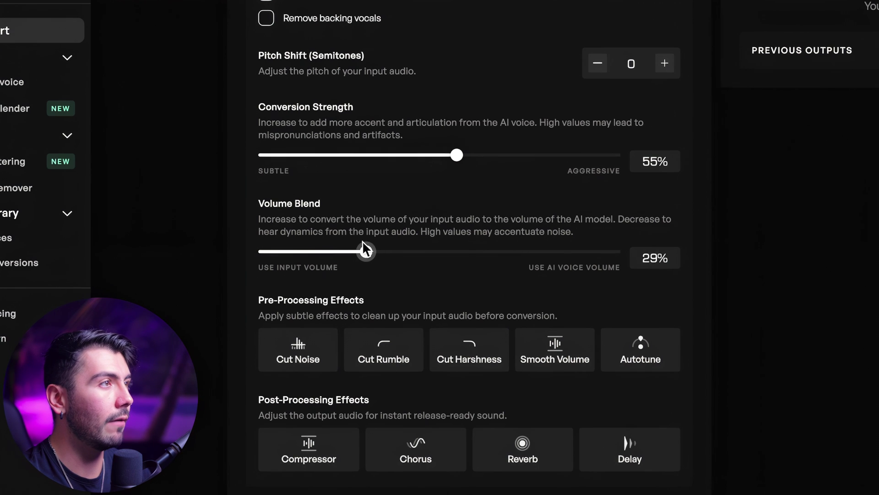
- Turn on the Cut Noise, Smooth Volume, Compressor, Reverb and Delay effects
{"action": "scroll", "coordinate": [324, 219], "scroll_direction": "down", "scroll_amount": 3}
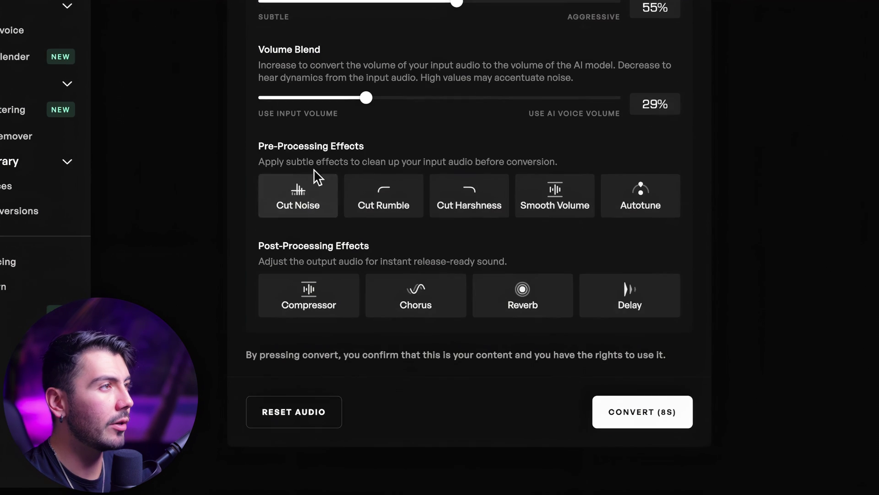
{"action": "left_click", "coordinate": [301, 190]}
{"action": "left_click", "coordinate": [559, 178]}
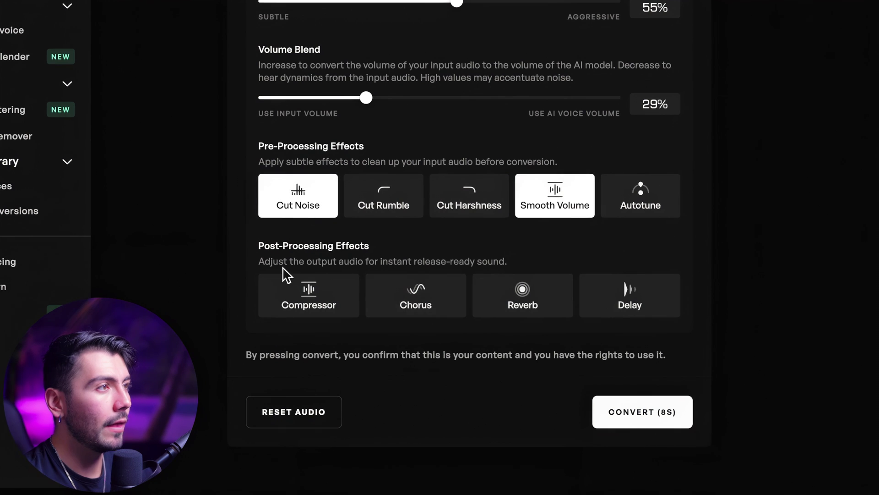
{"action": "left_click", "coordinate": [298, 286]}
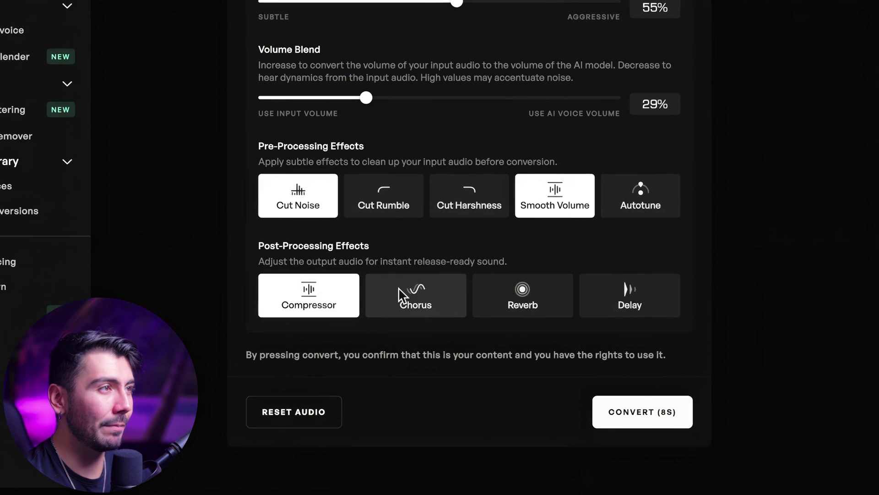
{"action": "left_click", "coordinate": [520, 286]}
{"action": "left_click", "coordinate": [628, 290]}
{"action": "scroll", "coordinate": [576, 389], "scroll_direction": "up", "scroll_amount": 2}
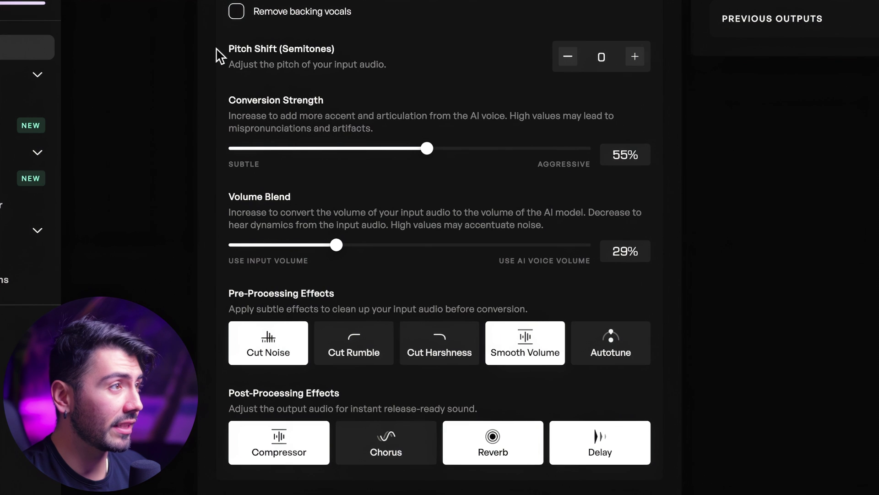
- Convert the uploaded vocal with the tuned advanced settings to create a new Output entry
{"action": "left_click_drag", "start_coordinate": [219, 55], "coordinate": [635, 420]}
{"action": "scroll", "coordinate": [636, 420], "scroll_direction": "down", "scroll_amount": 3}
{"action": "left_click", "coordinate": [568, 388]}
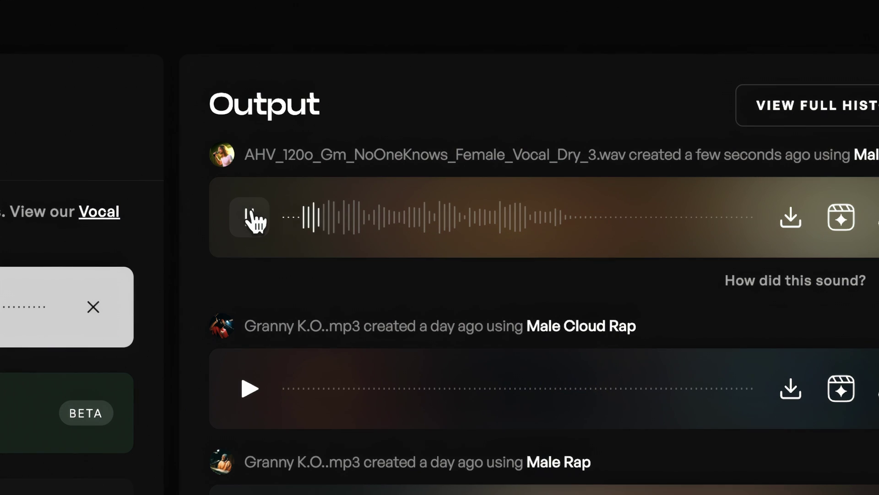